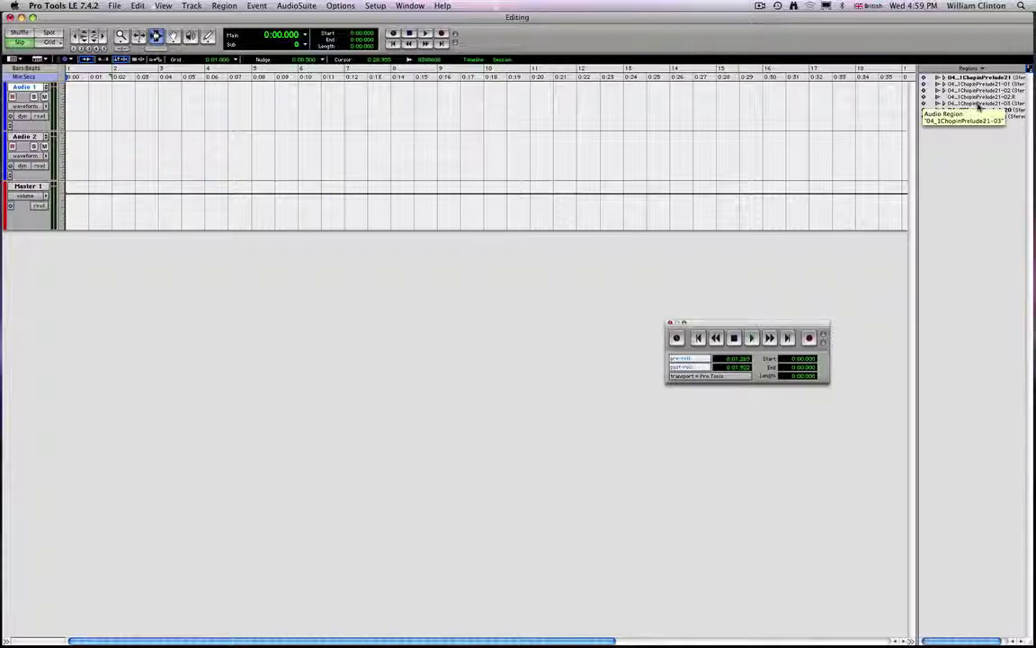
# - Clear the extra Chopin sub-regions from the Regions list, confirming removal of the region still in use
pyautogui.keyDown('shift'); pyautogui.click(980, 95); pyautogui.keyUp('shift')
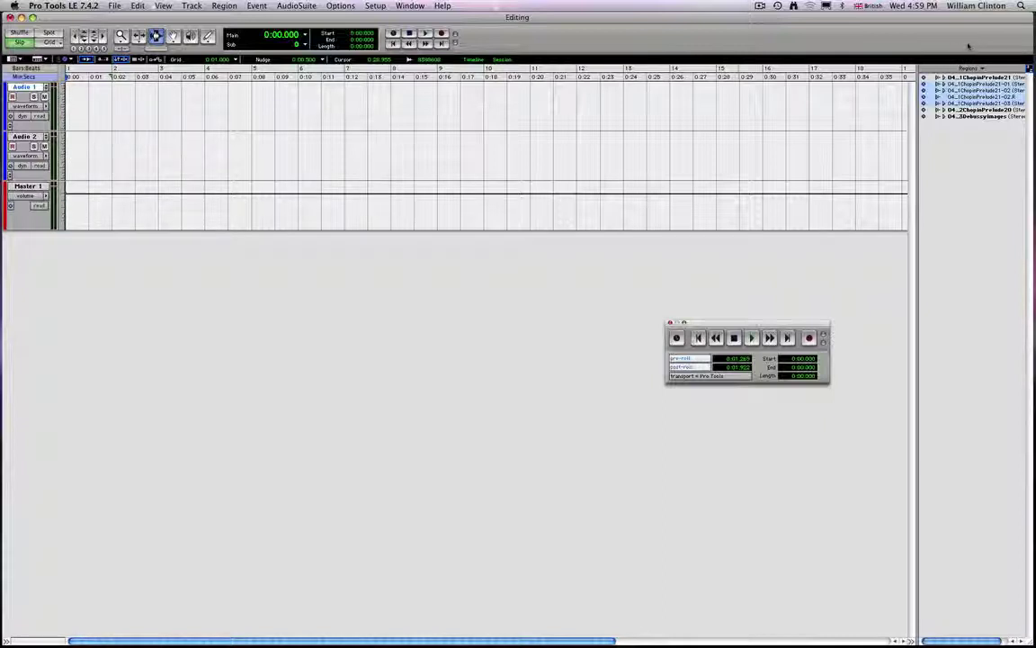
pyautogui.press('super')
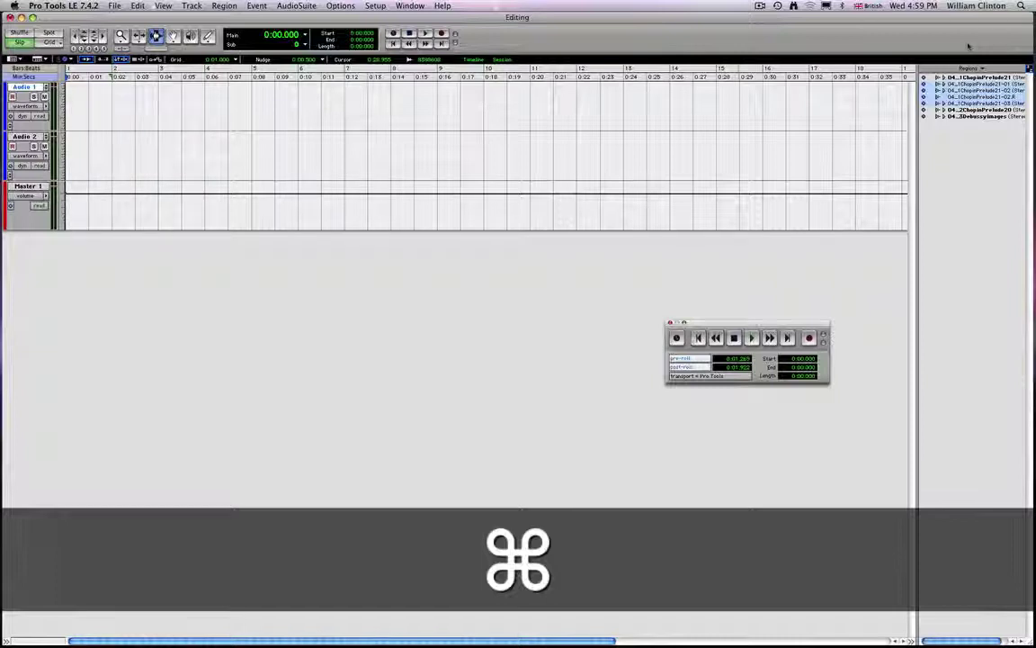
pyautogui.press('shift')
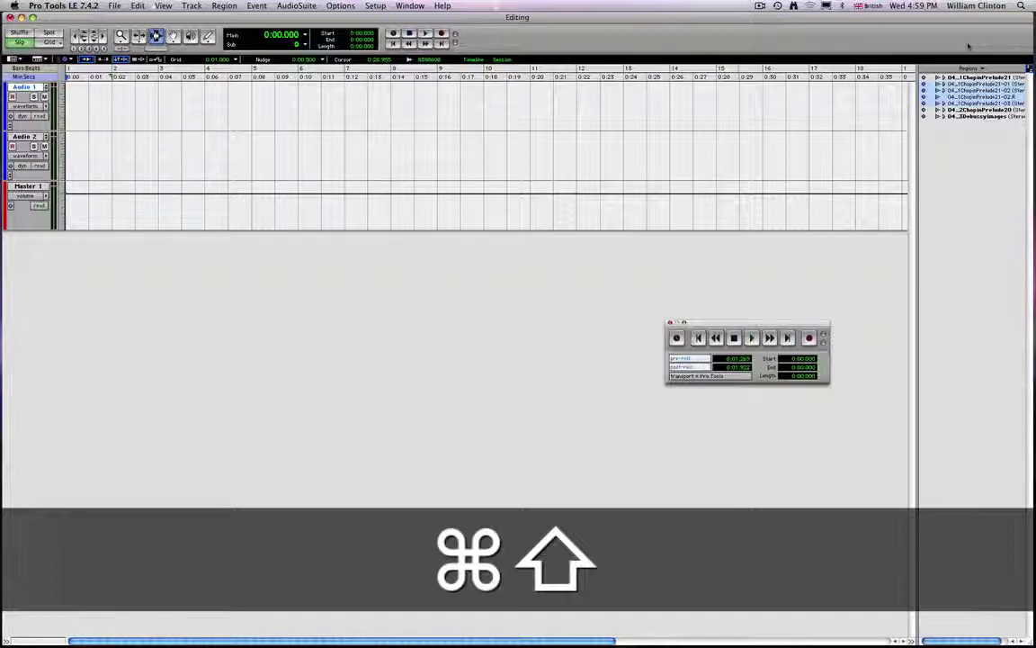
pyautogui.press('super+shift+b')
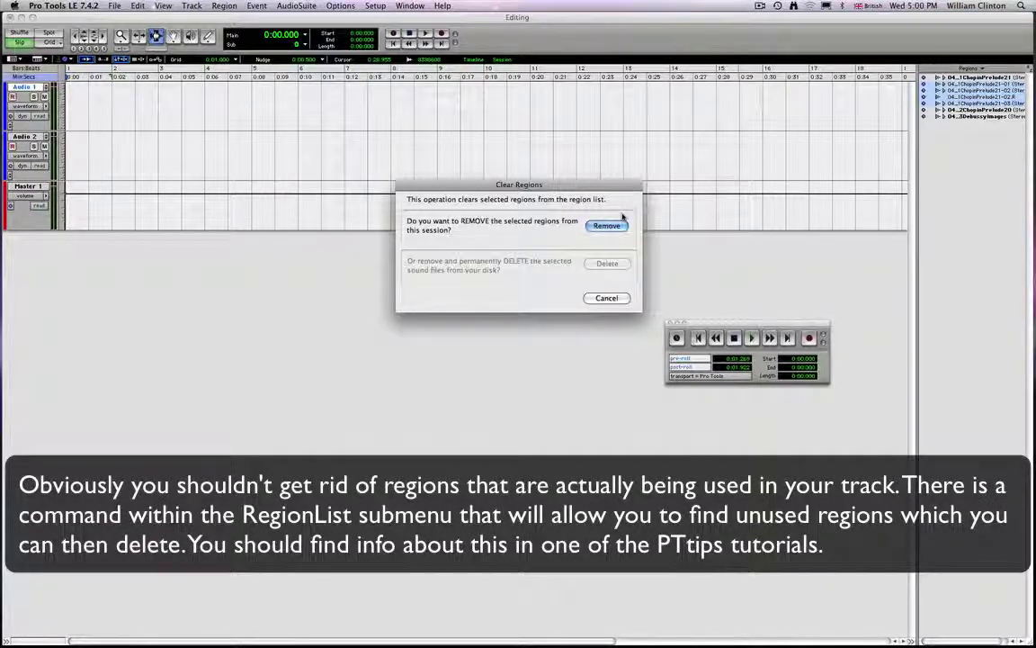
pyautogui.click(609, 225)
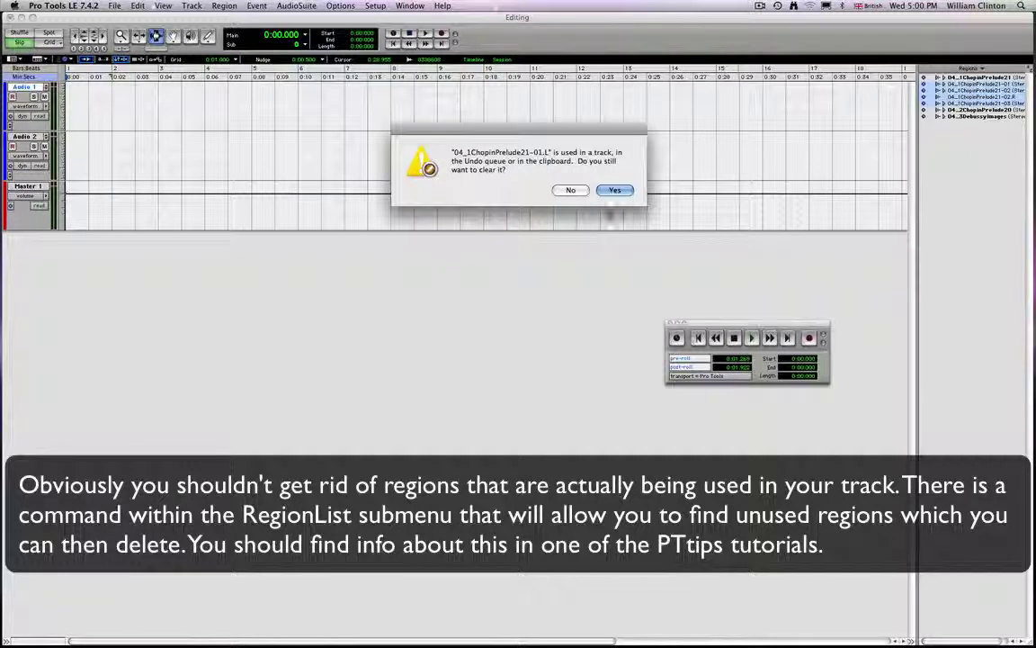
pyautogui.click(625, 192)
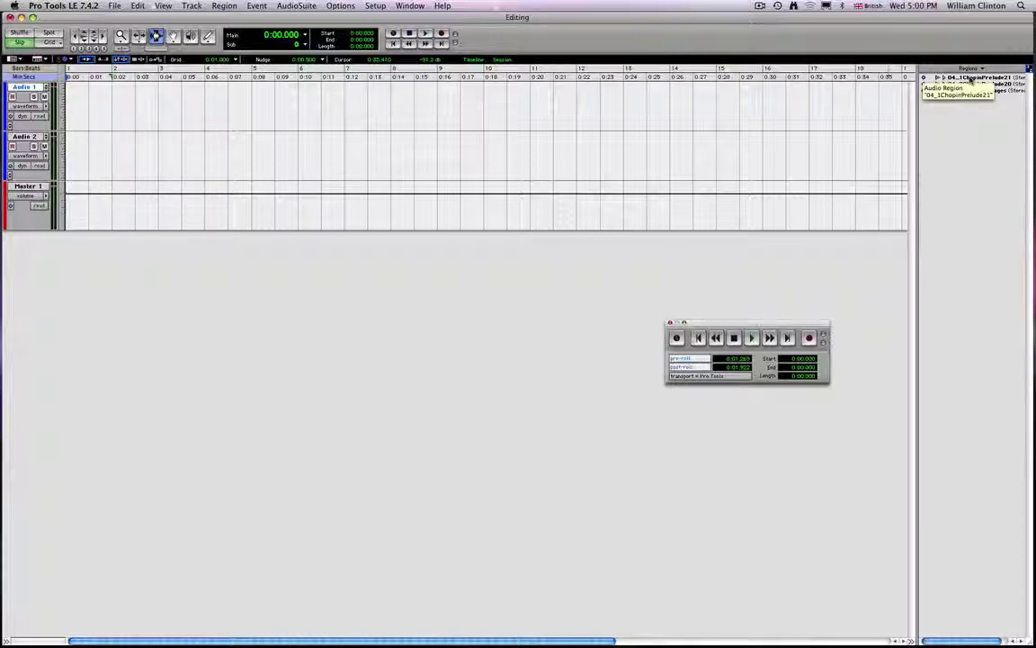
# - Drag 04_1ChopinPrelude21 from the Regions list onto the Audio 1 track
pyautogui.moveTo(972, 81); pyautogui.dragTo(72, 99)
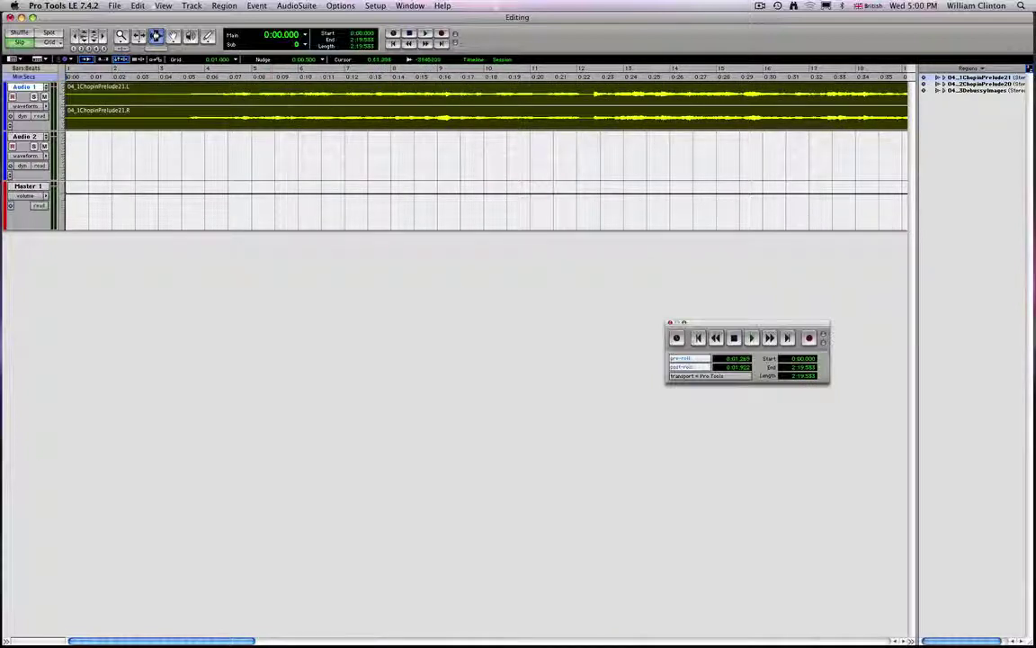
# - Zoom out until the whole Chopin Prelude 21 region fits, then start playback
pyautogui.press('super+bracketleft')
pyautogui.press('super+bracketleft')
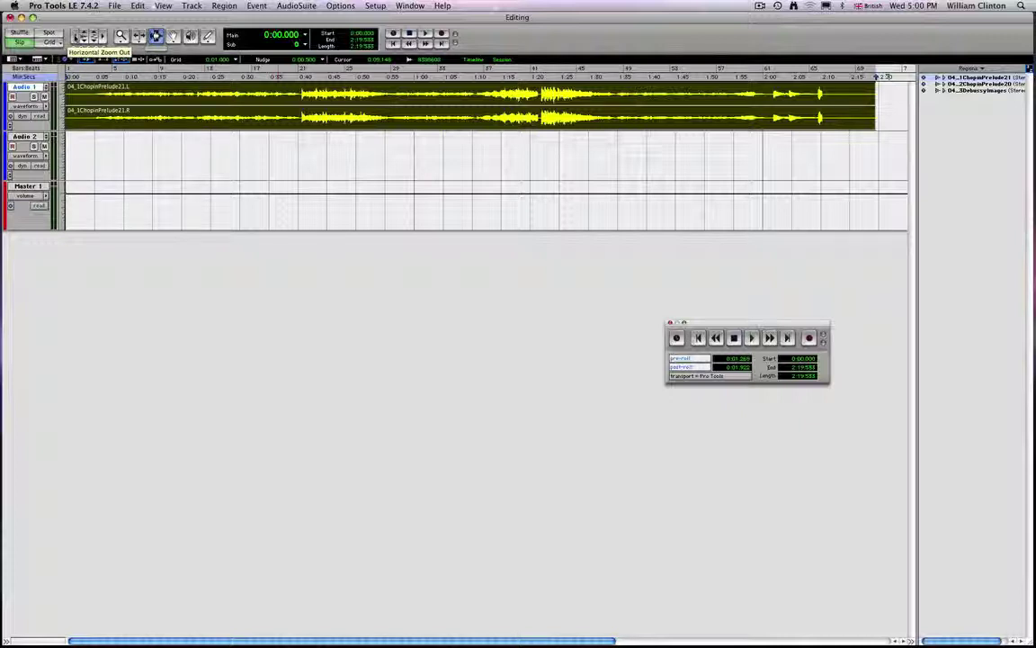
pyautogui.press('space')
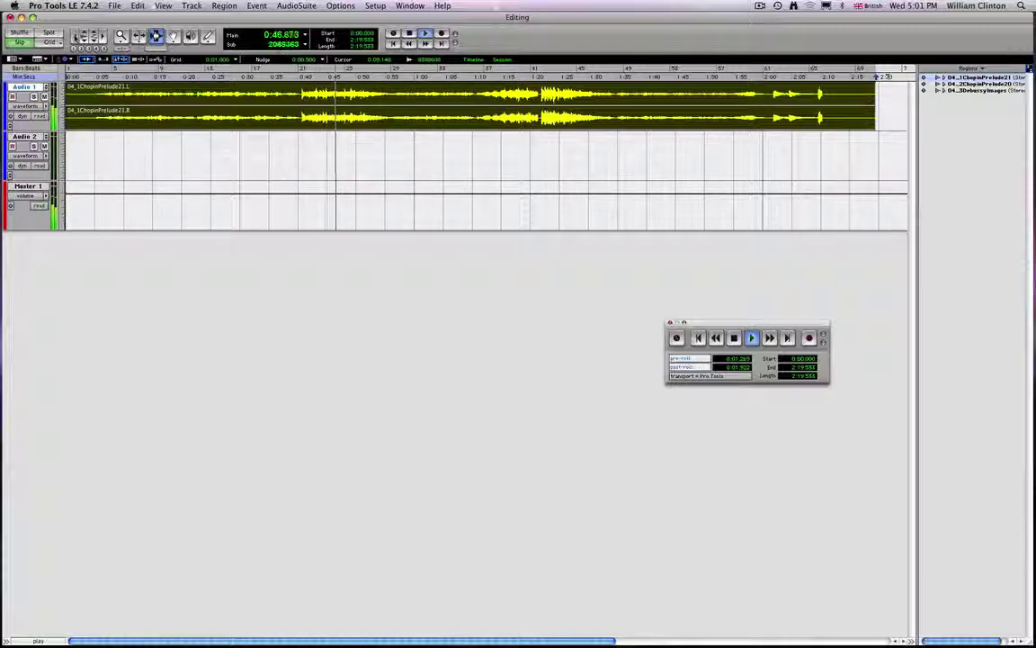
# - Stop playback of the Chopin region so the counter returns to 0:00.000
pyautogui.press('space')
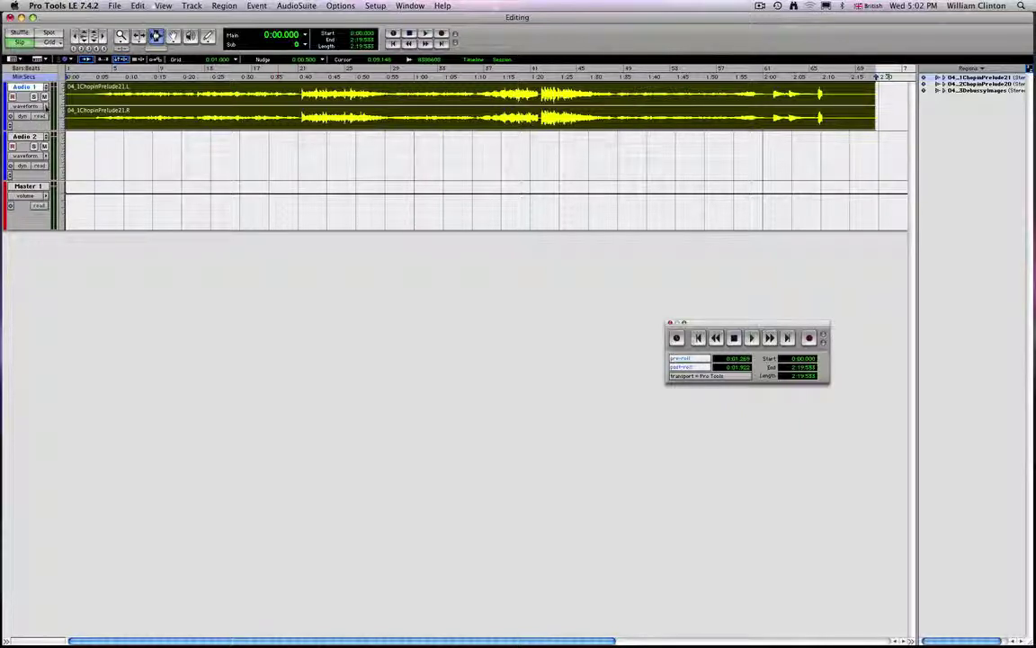
# - Enlarge the Audio 1 track height by dragging its bottom edge down
pyautogui.click(47, 106)
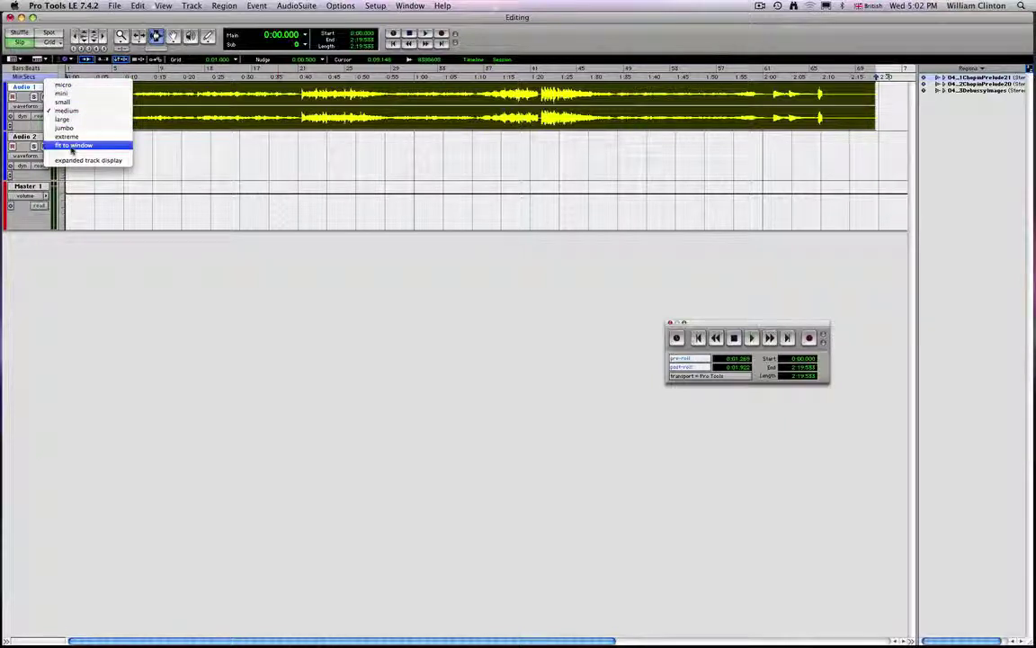
pyautogui.click(28, 131)
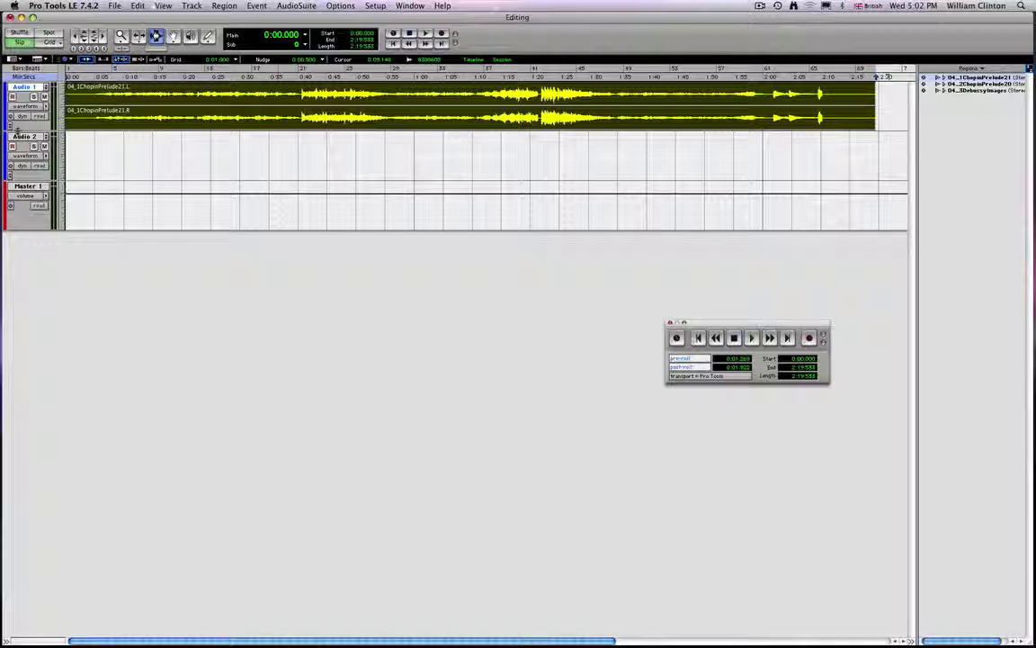
pyautogui.moveTo(16, 131); pyautogui.dragTo(17, 318)
pyautogui.moveTo(521, 378)
pyautogui.mouseDown()
pyautogui.moveTo(520, 400)
pyautogui.moveTo(521, 389)
pyautogui.mouseUp()
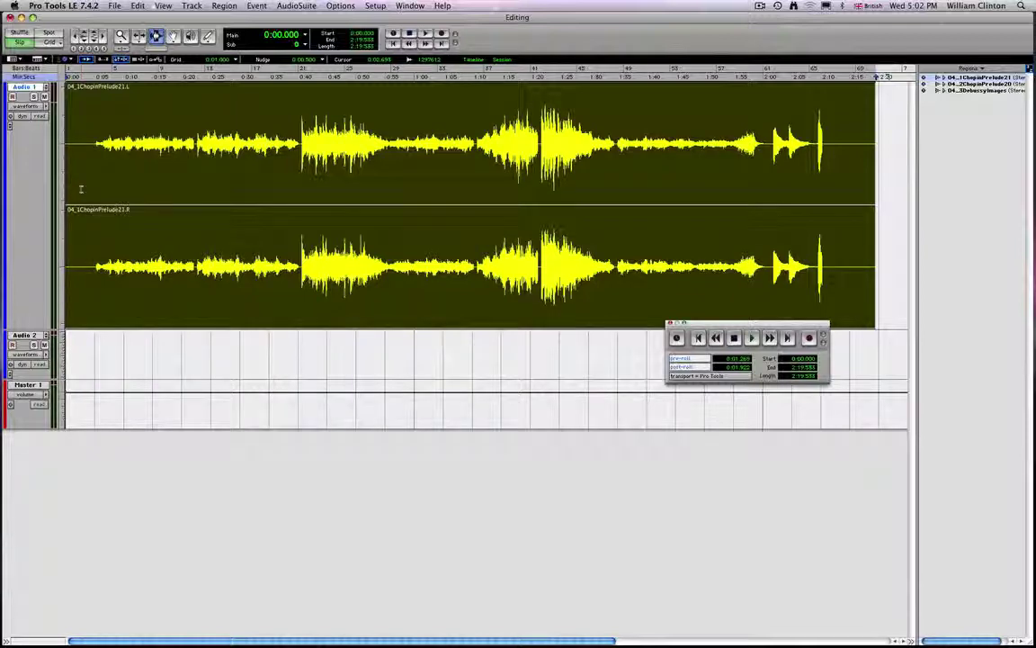
# - Zoom in horizontally three times on the opening seconds of the Chopin region
pyautogui.click(102, 36)
pyautogui.click(103, 37)
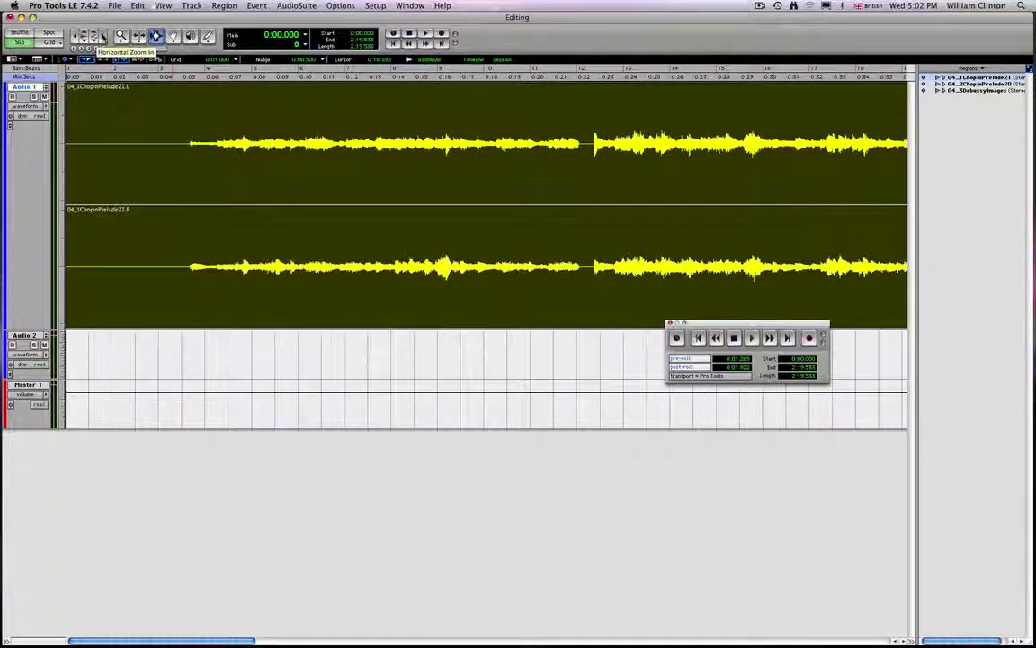
pyautogui.click(102, 36)
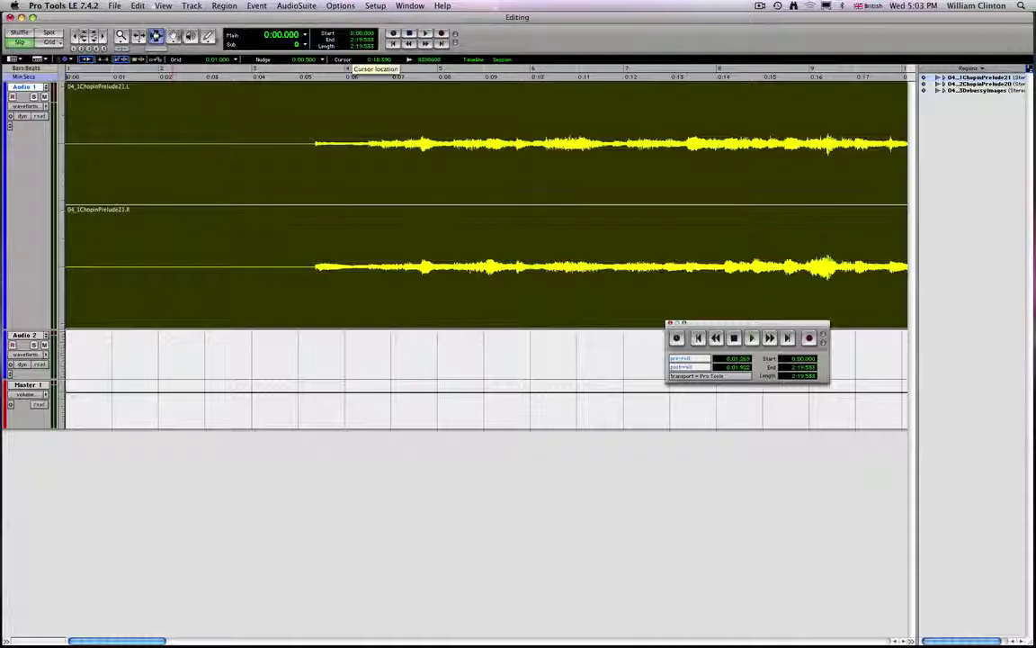
# - Trim the silent lead-in off the Chopin region and move it to start at 0:00.000
pyautogui.click(139, 36)
pyautogui.moveTo(112, 133); pyautogui.dragTo(314, 210)
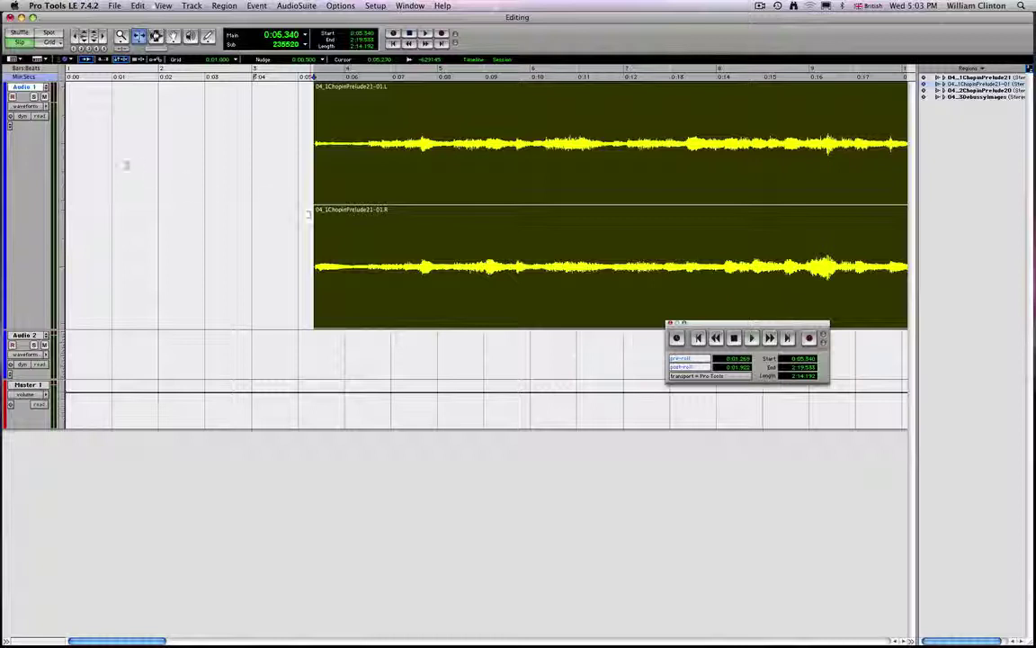
pyautogui.press('F8')
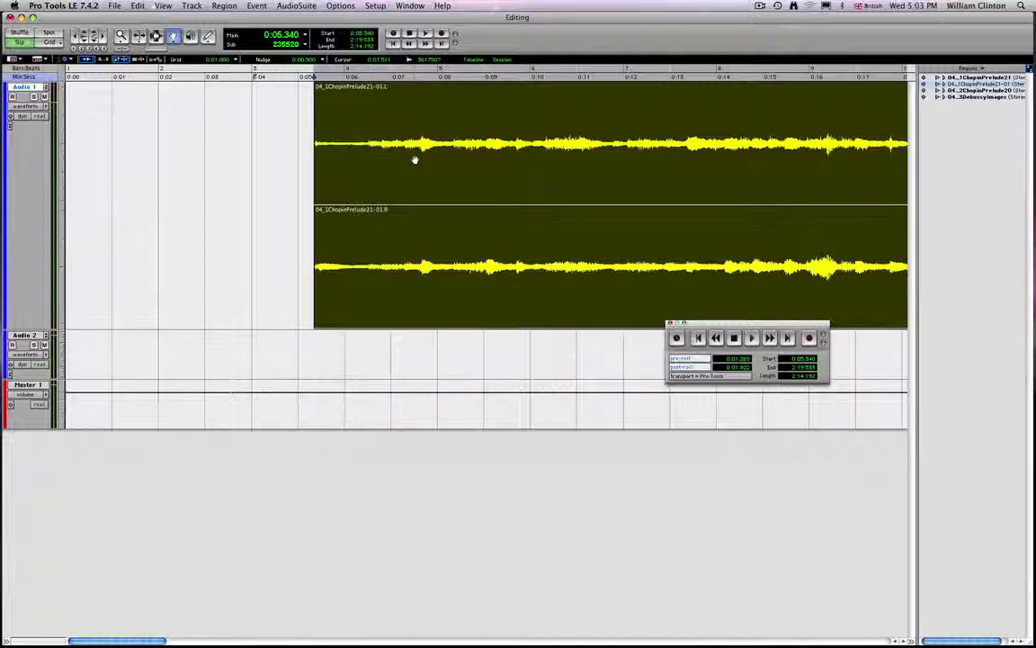
pyautogui.moveTo(415, 161); pyautogui.dragTo(146, 157)
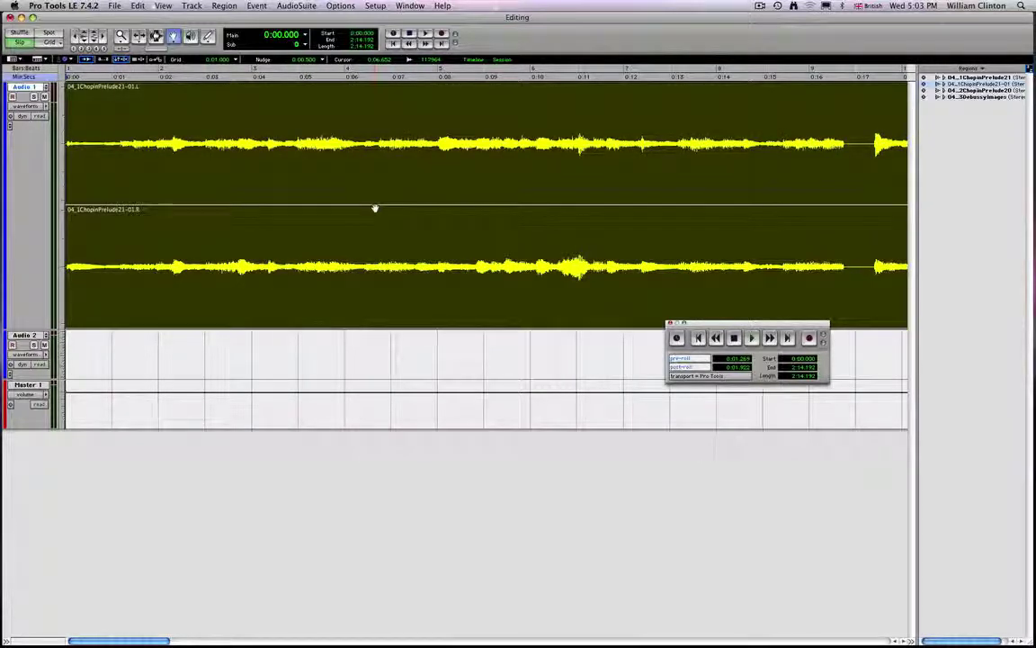
# - Play the trimmed recording from the session start, then stop it
pyautogui.press('Return')
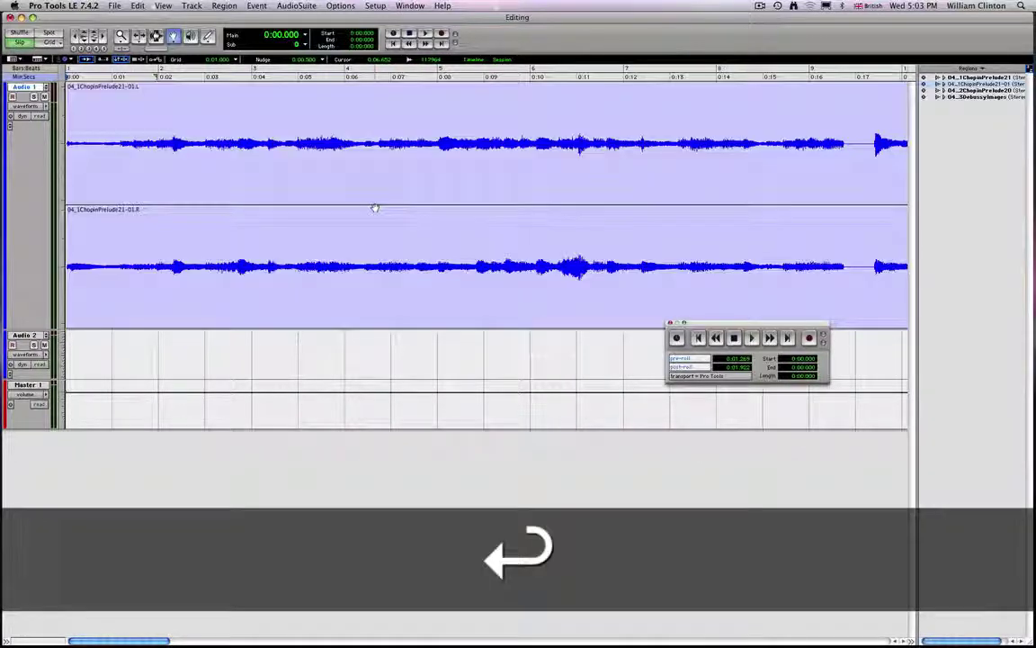
pyautogui.press('space')
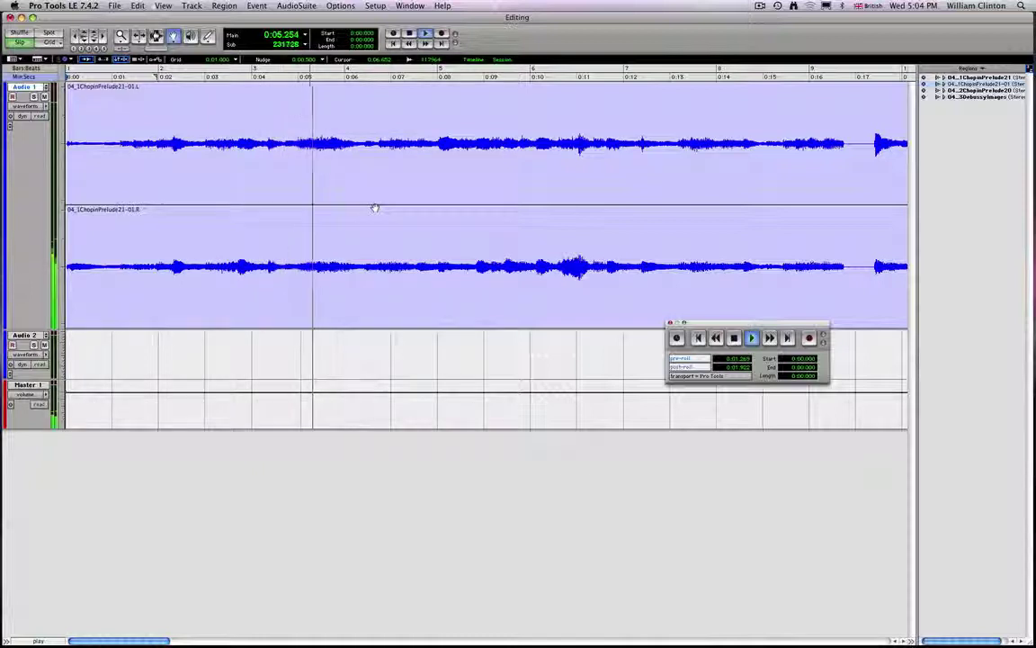
pyautogui.press('space')
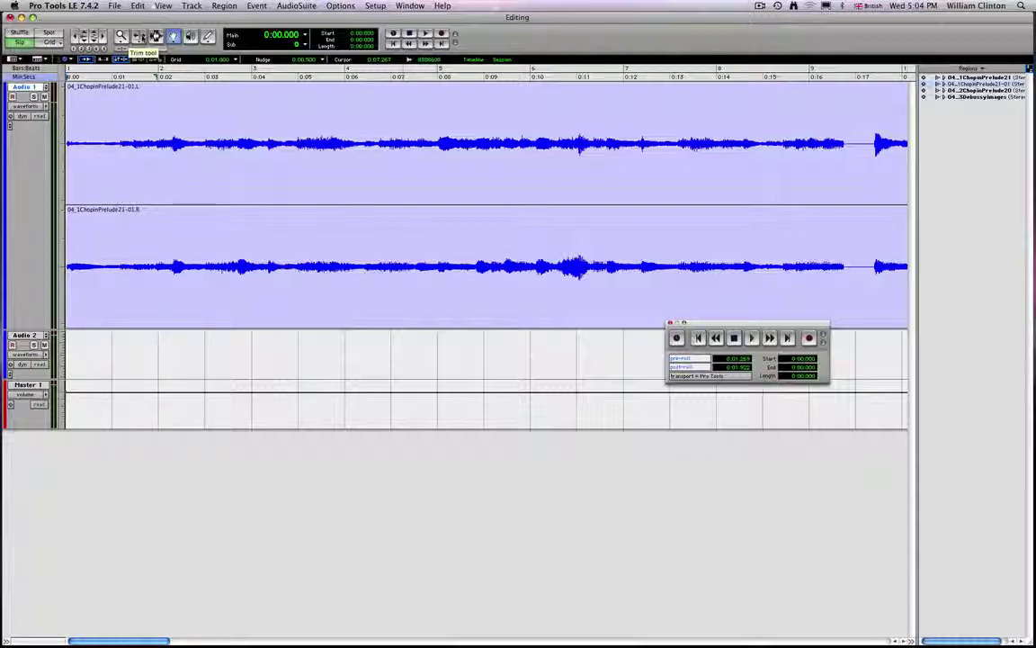
# - Turn on the Smart tool combining Trim, Selector and Grabber
pyautogui.click(160, 46)
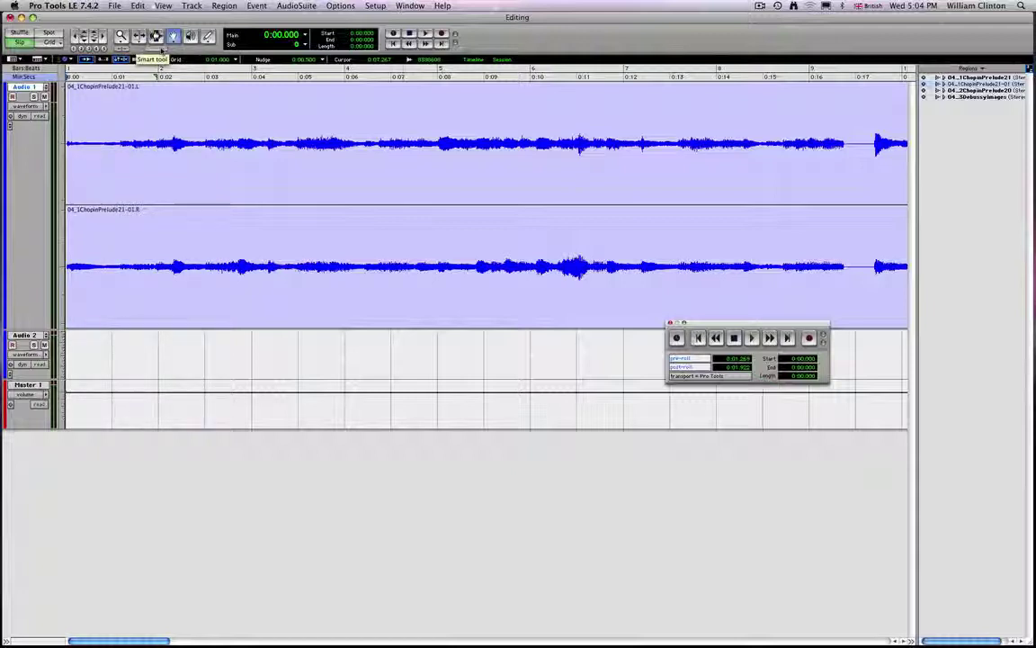
pyautogui.click(155, 49)
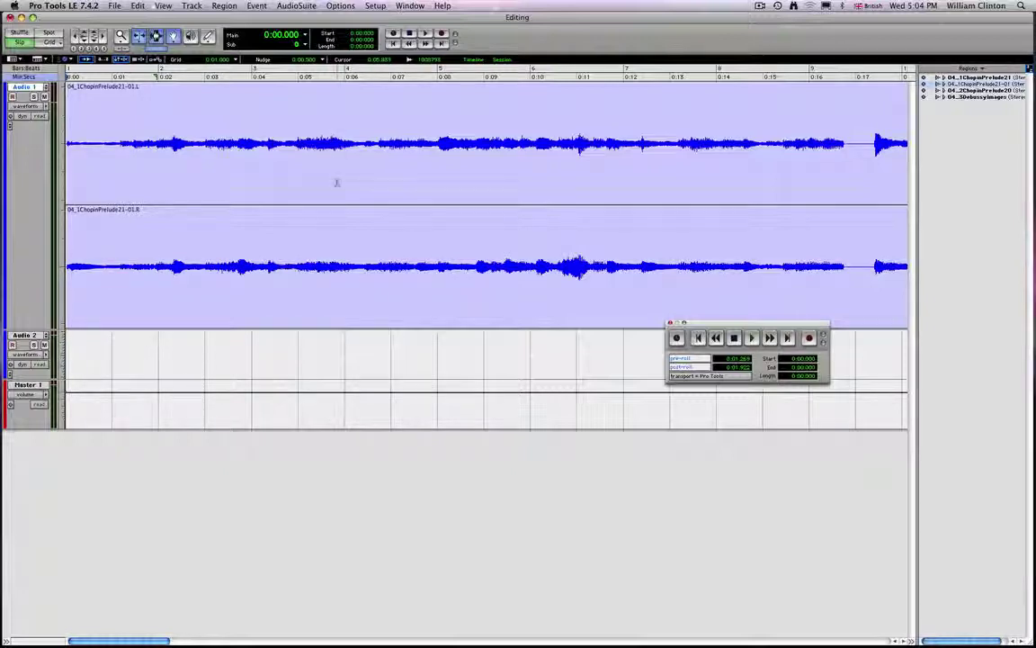
# - Try Smart tool selections, including 0:00.917 near 0:08, then select the whole region 0:00.000–2:14.192
pyautogui.click(336, 133)
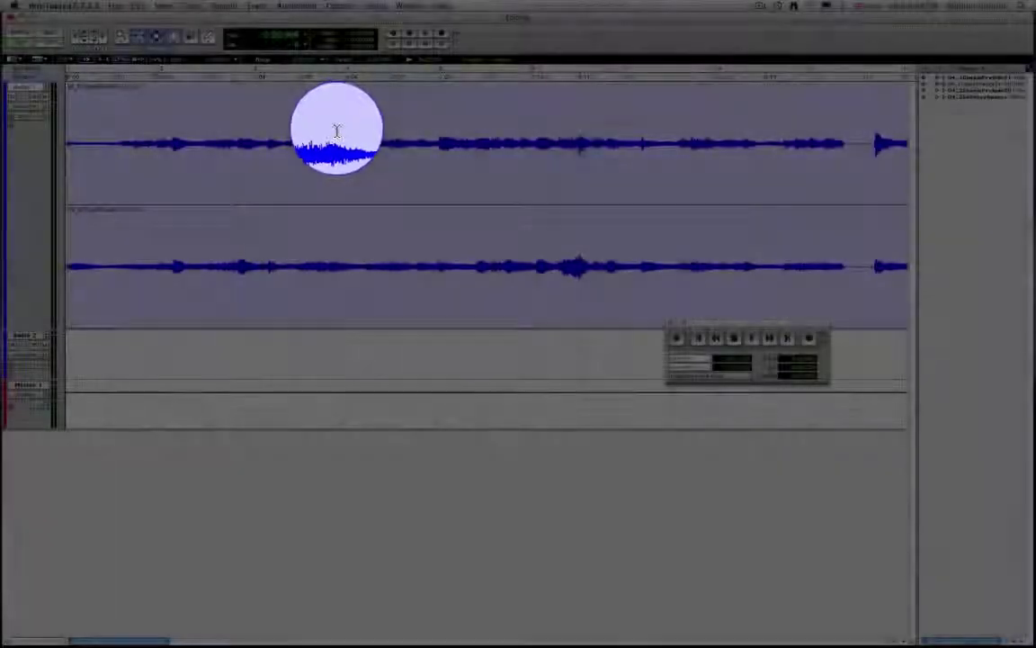
pyautogui.moveTo(337, 133); pyautogui.dragTo(385, 134)
pyautogui.doubleClick(406, 135)
pyautogui.click(375, 135)
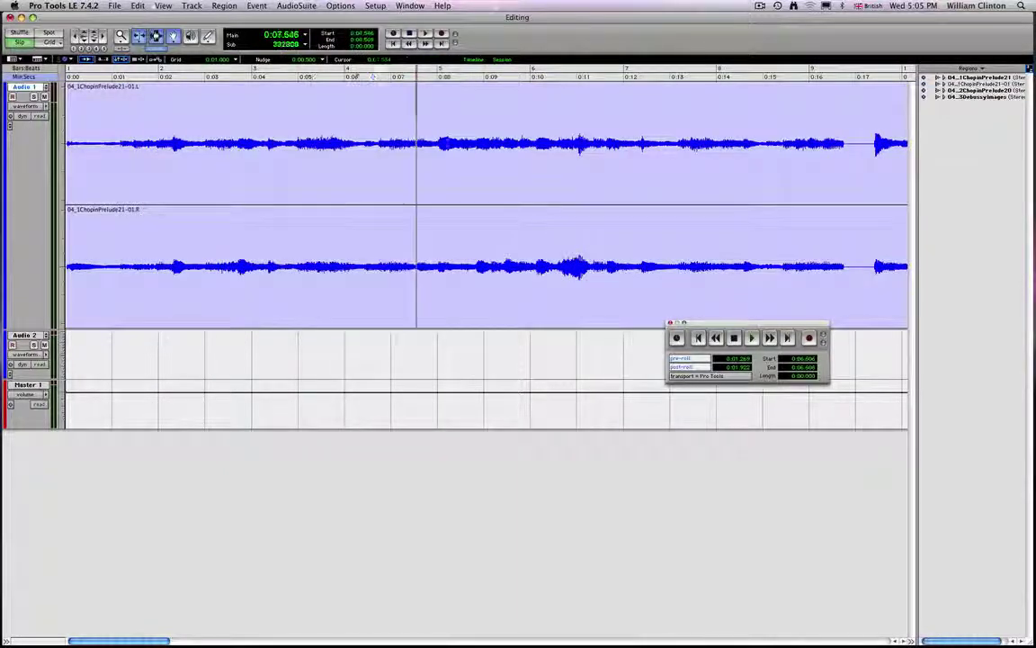
pyautogui.moveTo(417, 135); pyautogui.dragTo(459, 135)
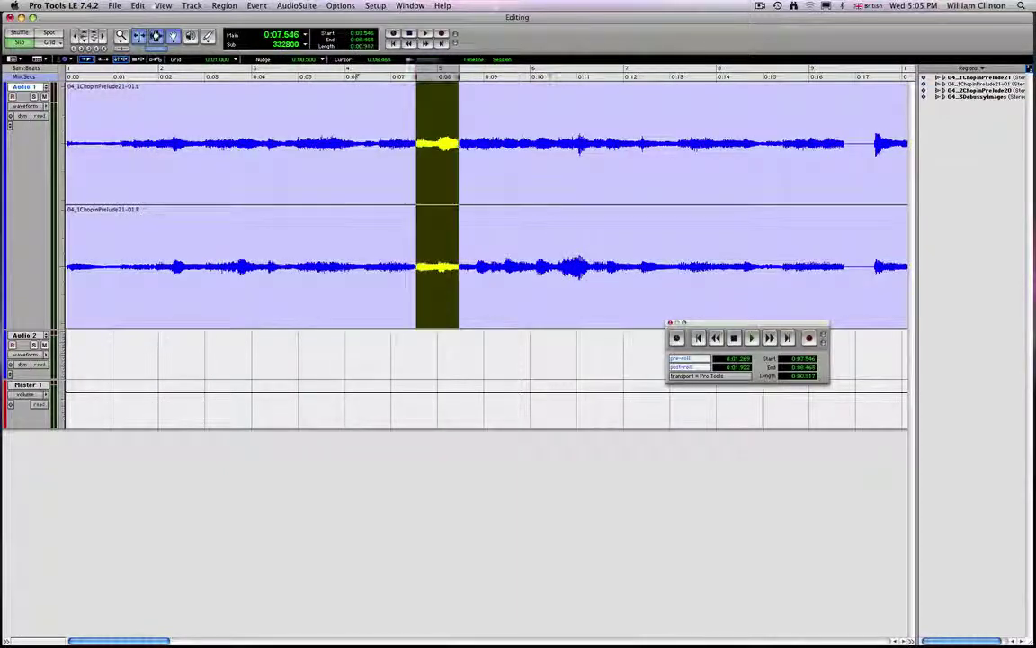
pyautogui.click(400, 217)
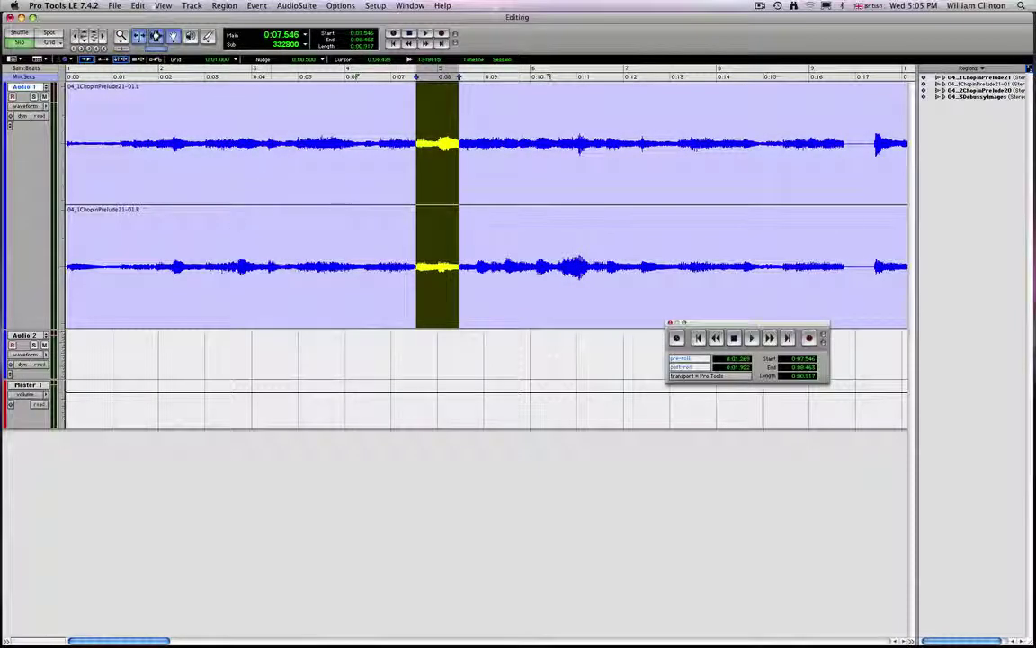
pyautogui.click(216, 224)
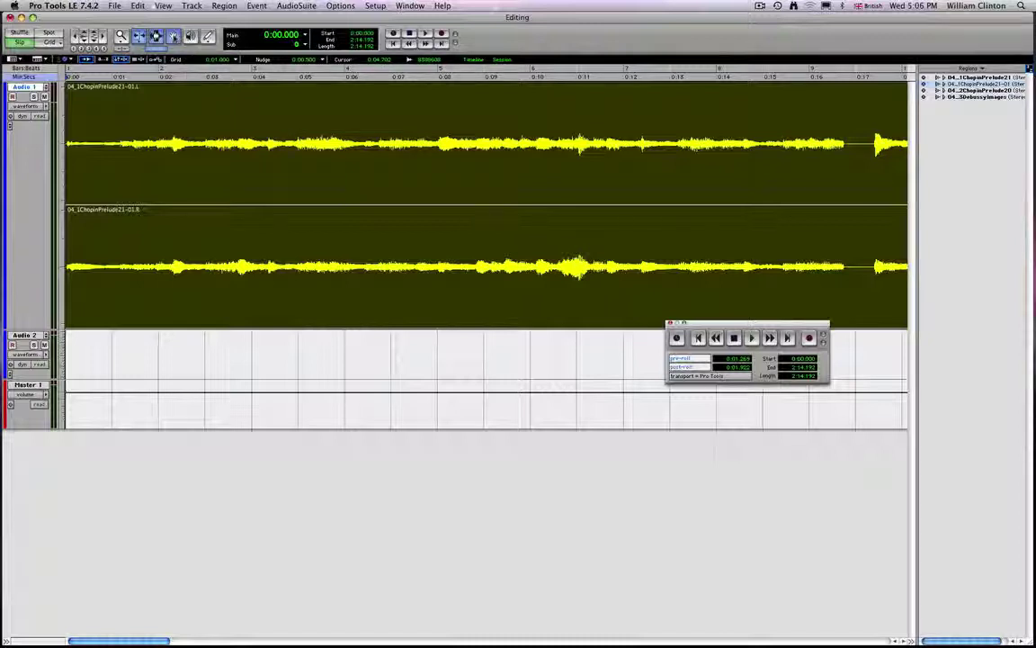
# - Select the Grabber (hand) tool for moving regions
pyautogui.click(173, 36)
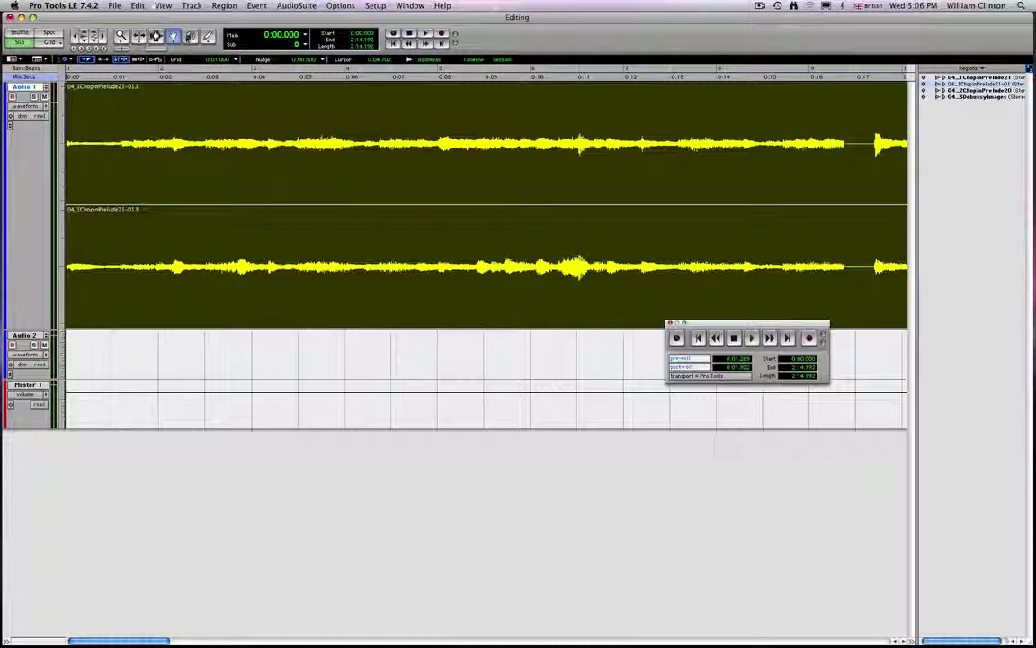
# - With the Scrubber, scrub the Prelude audio up to about 0:07 and select the Audio 1 region
pyautogui.click(191, 36)
pyautogui.moveTo(414, 206)
pyautogui.mouseDown()
pyautogui.moveTo(427, 206)
pyautogui.moveTo(337, 206)
pyautogui.moveTo(394, 206)
pyautogui.mouseUp()
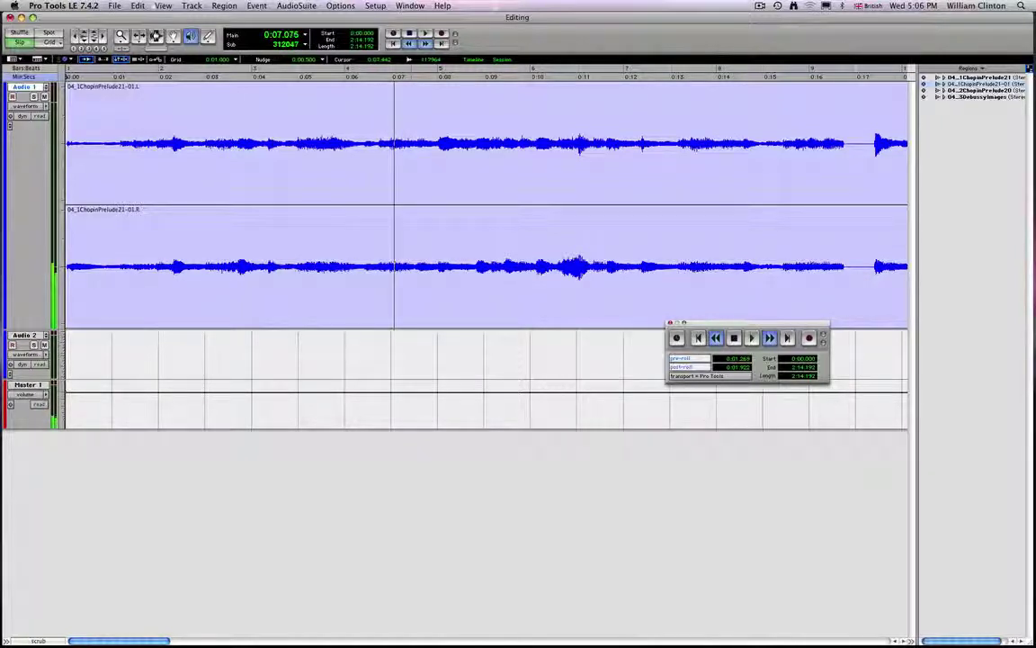
pyautogui.doubleClick(396, 187)
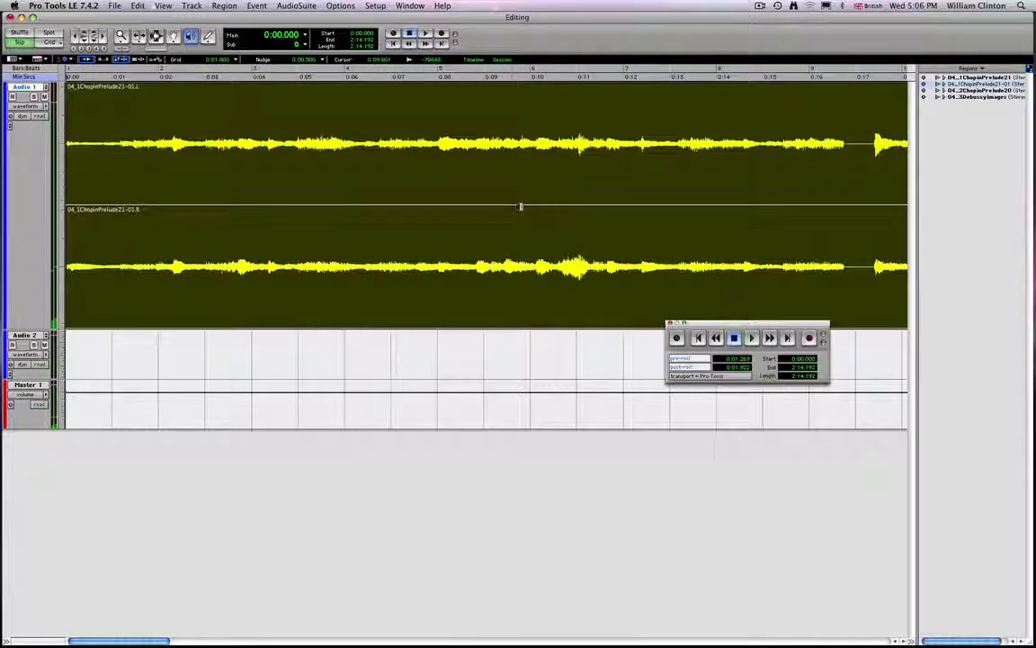
# - Audition the pause near 0:16.6, stepping the play point through 0:16.570, 0:16.787 and 0:16.874
pyautogui.doubleClick(838, 145)
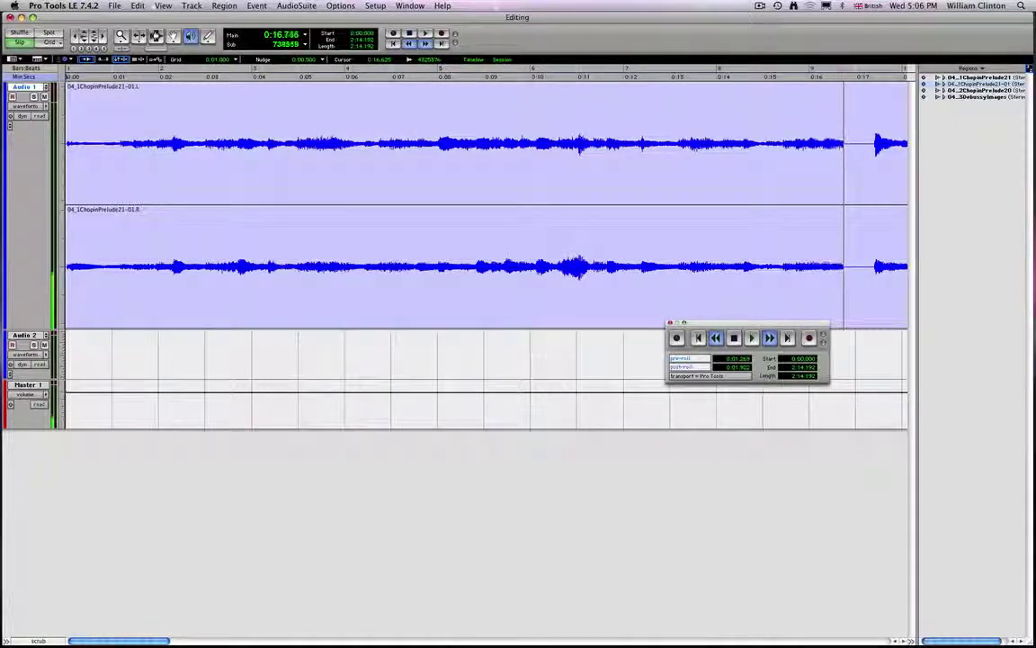
pyautogui.click(836, 146)
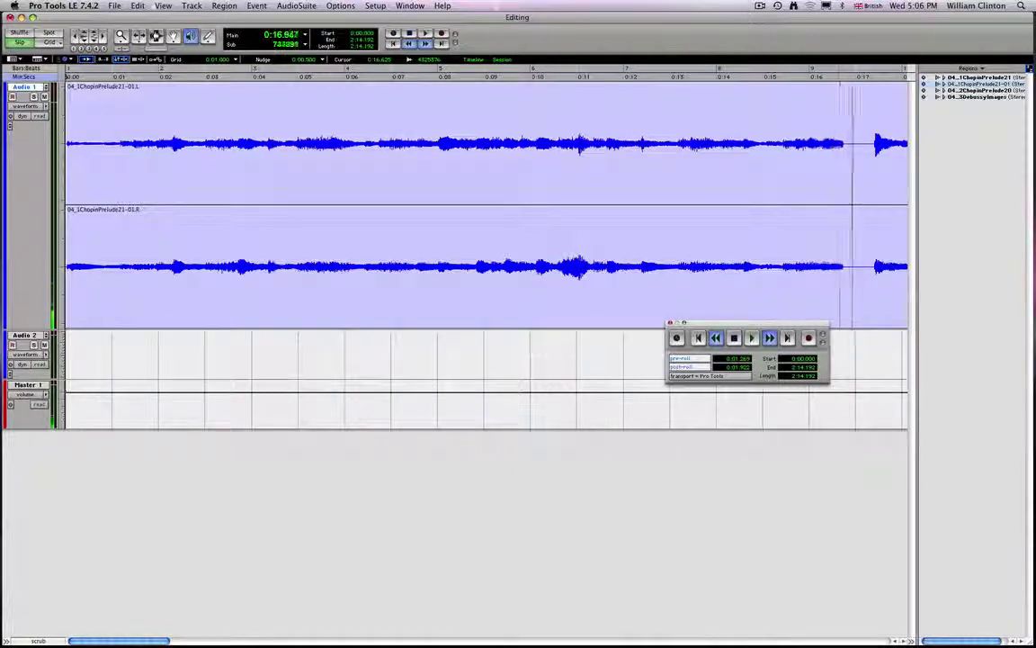
pyautogui.click(845, 146)
pyautogui.click(849, 145)
pyautogui.doubleClick(842, 152)
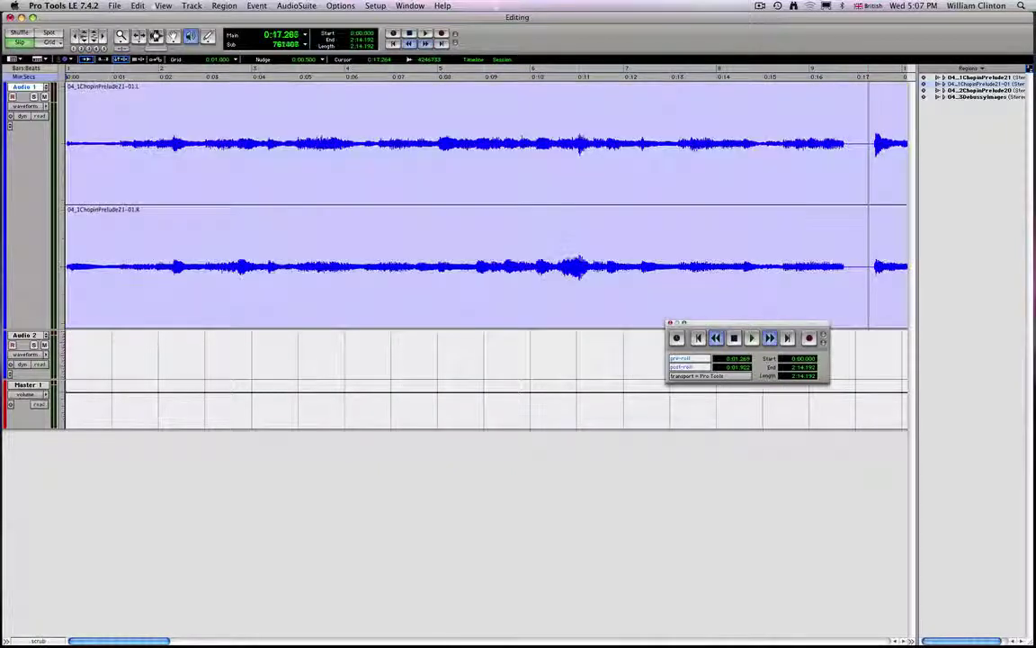
# - Audition just after the gap, moving the play point from 0:17.880 back to 0:17.321
pyautogui.click(879, 148)
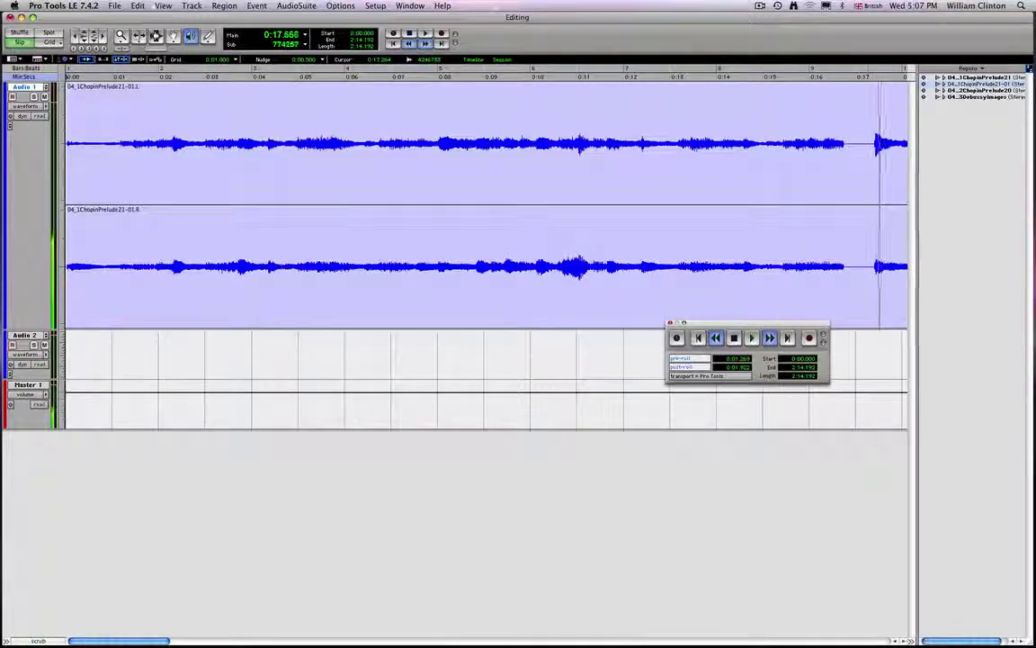
pyautogui.click(874, 147)
pyautogui.click(870, 147)
pyautogui.doubleClick(871, 146)
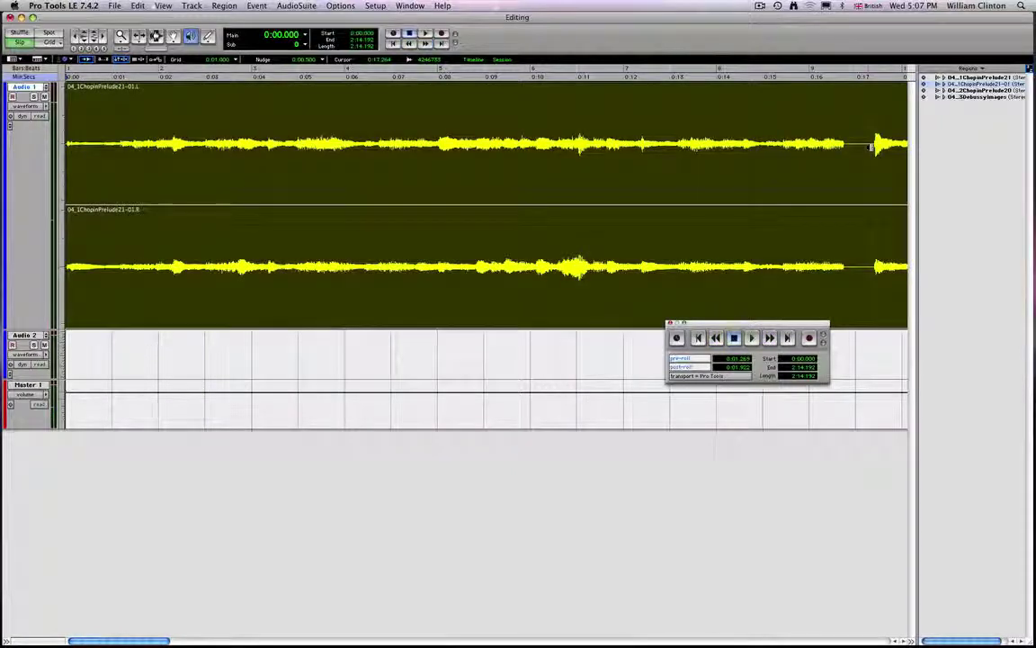